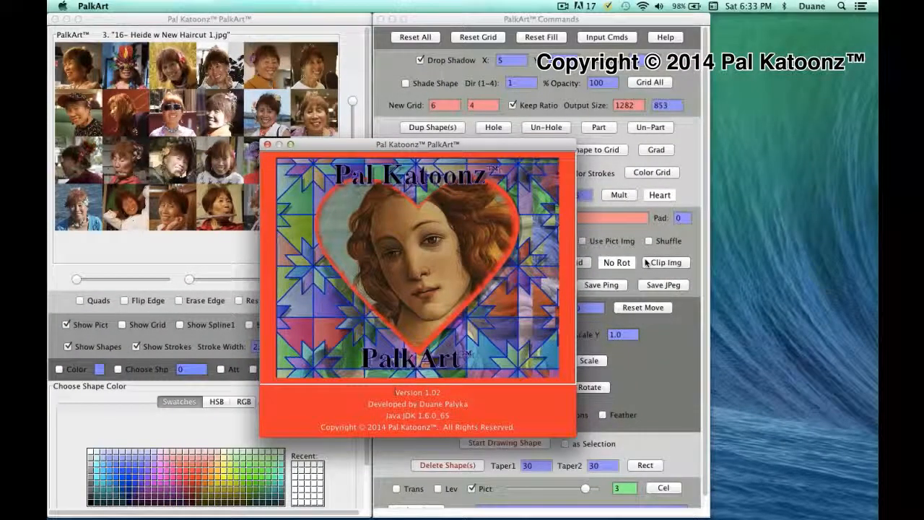
# Close the version splash window and display picture 1, the photo of three women
pyautogui.click(267, 145)
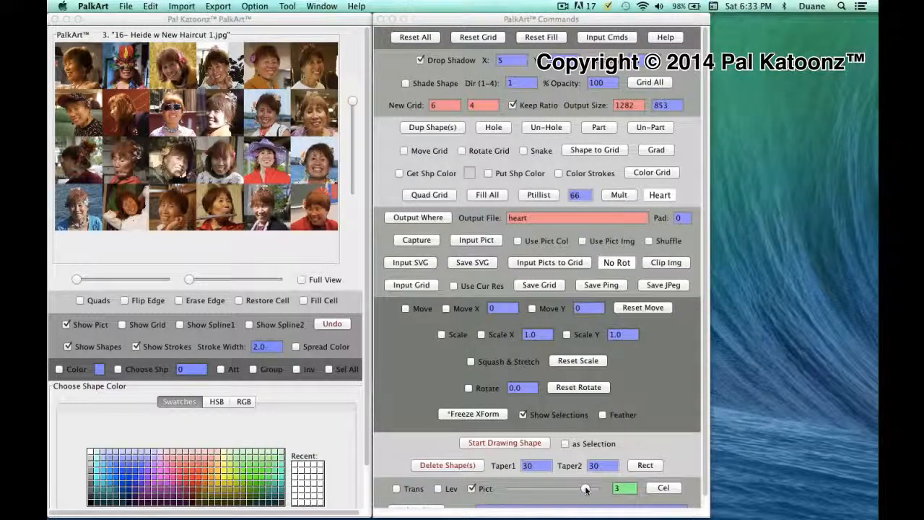
pyautogui.moveTo(585, 489); pyautogui.dragTo(538, 493)
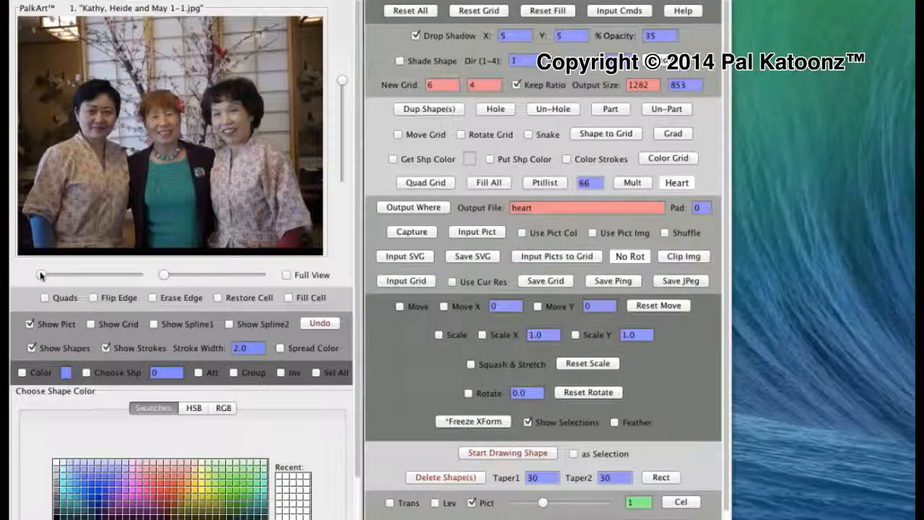
# Draw a freehand shape around the middle woman's head and necklace, and append it as a new shape
pyautogui.moveTo(42, 275); pyautogui.dragTo(72, 276)
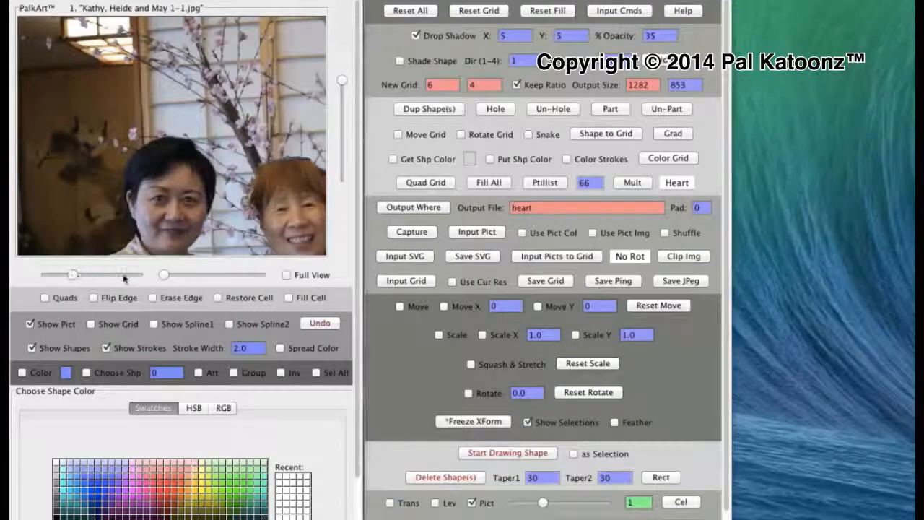
pyautogui.moveTo(164, 275); pyautogui.dragTo(228, 275)
pyautogui.moveTo(213, 227); pyautogui.dragTo(143, 134)
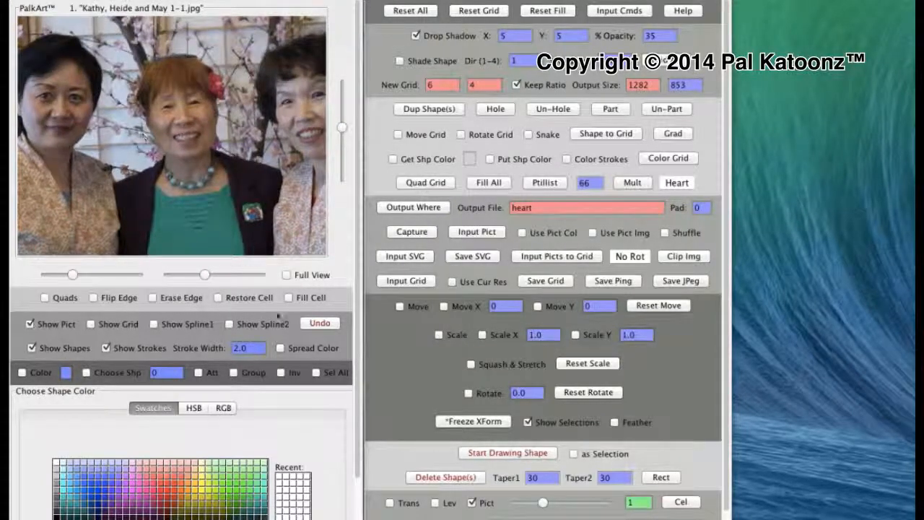
pyautogui.click(480, 454)
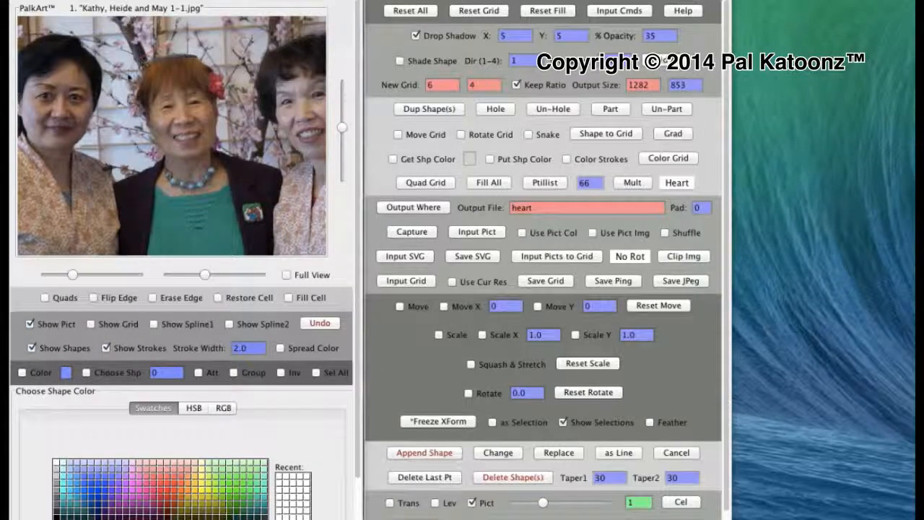
pyautogui.moveTo(122, 97)
pyautogui.mouseDown()
pyautogui.moveTo(120, 119)
pyautogui.moveTo(167, 204)
pyautogui.moveTo(206, 211)
pyautogui.moveTo(231, 160)
pyautogui.moveTo(232, 75)
pyautogui.moveTo(206, 52)
pyautogui.moveTo(158, 52)
pyautogui.mouseUp()
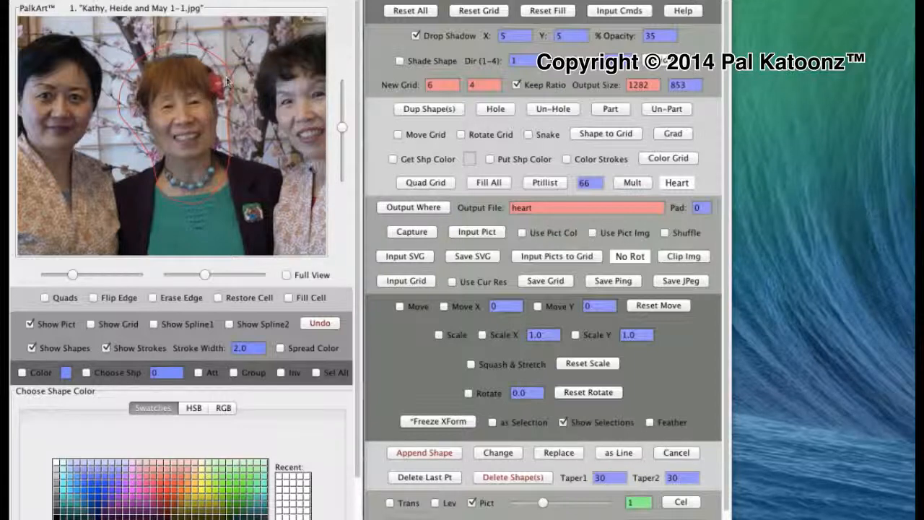
pyautogui.click(424, 453)
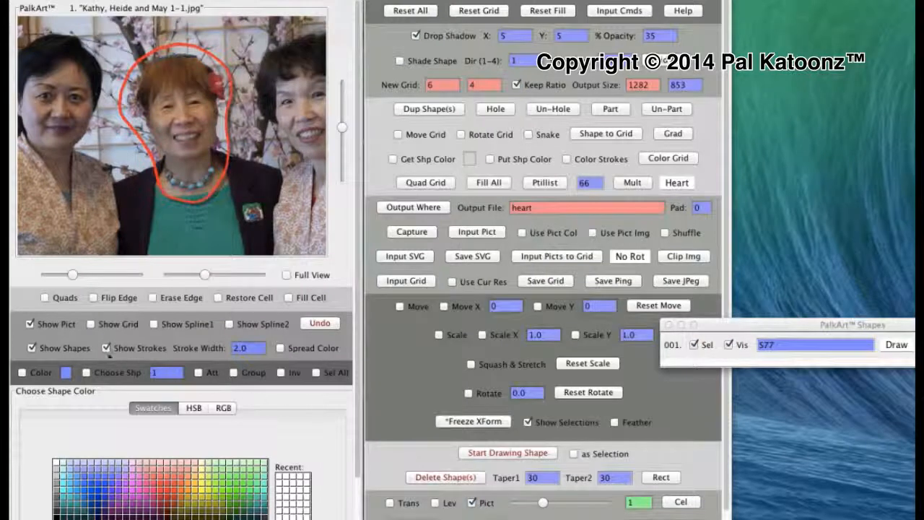
# Hide the background photo behind the head cutout
pyautogui.click(31, 324)
pyautogui.click(73, 275)
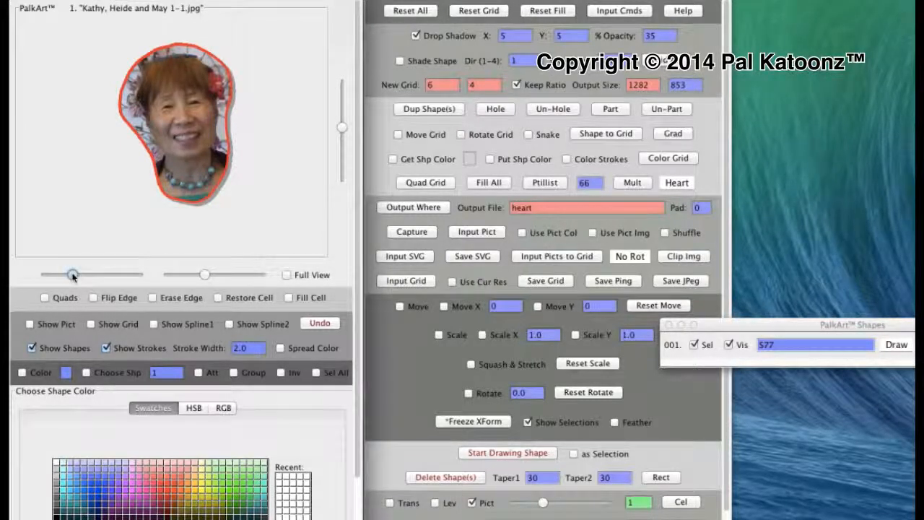
pyautogui.moveTo(73, 275); pyautogui.dragTo(41, 276)
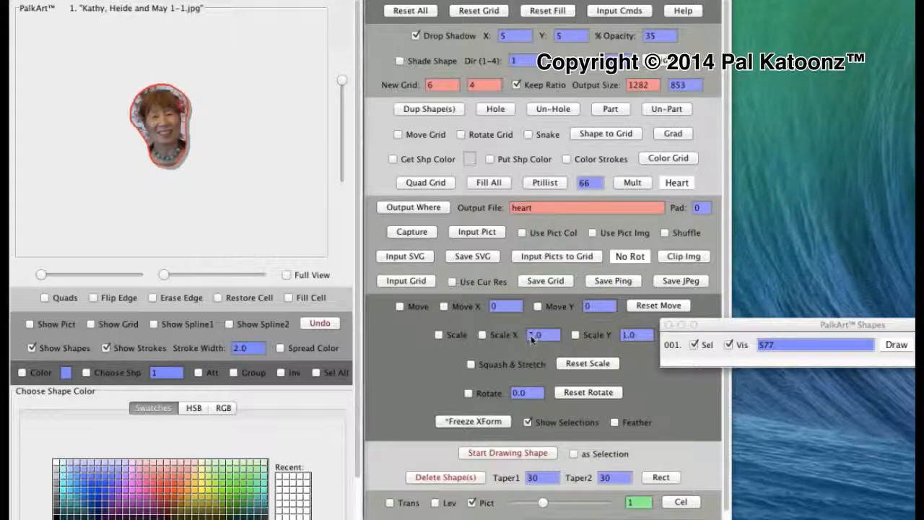
# Scale the head cutout by a factor of 2 in both X and Y
pyautogui.click(439, 335)
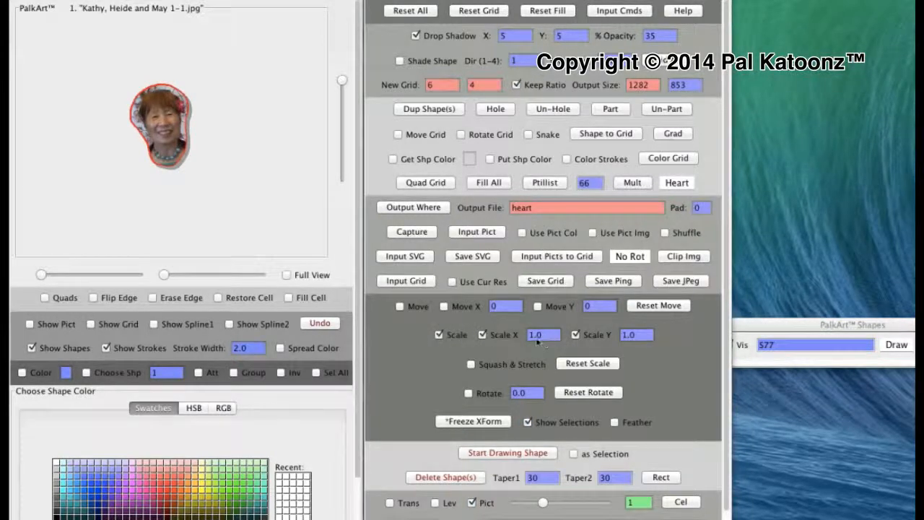
pyautogui.click(532, 338)
pyautogui.moveTo(531, 338); pyautogui.dragTo(548, 339)
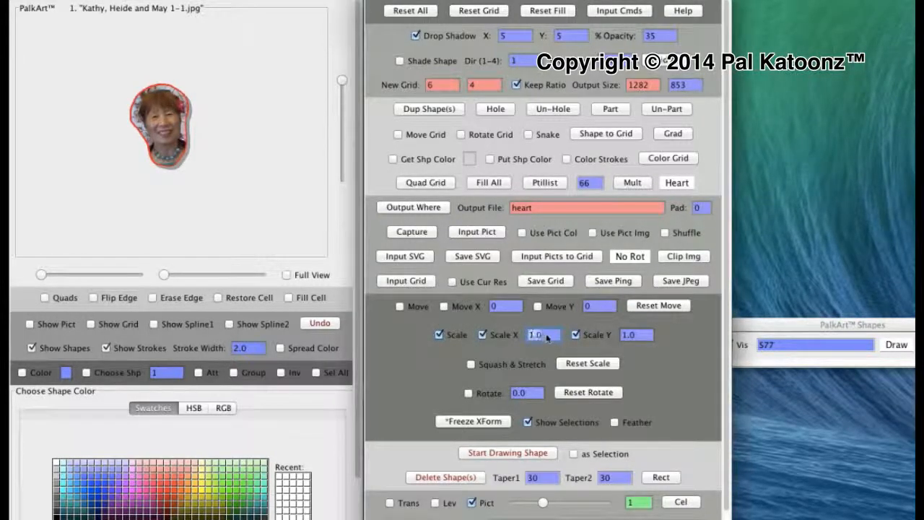
pyautogui.write('2')
pyautogui.press('Return')
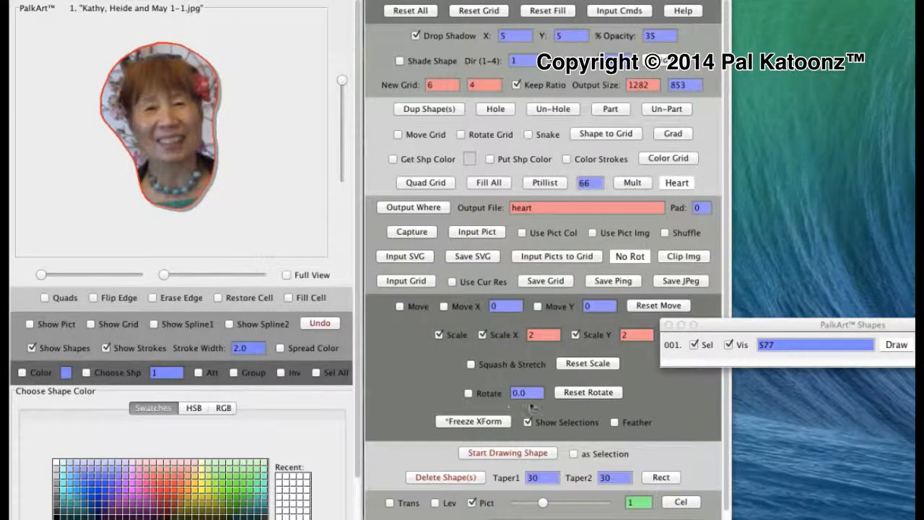
# Feather the edge of the head cutout, trying levels up to 20 and ending at 8
pyautogui.click(616, 423)
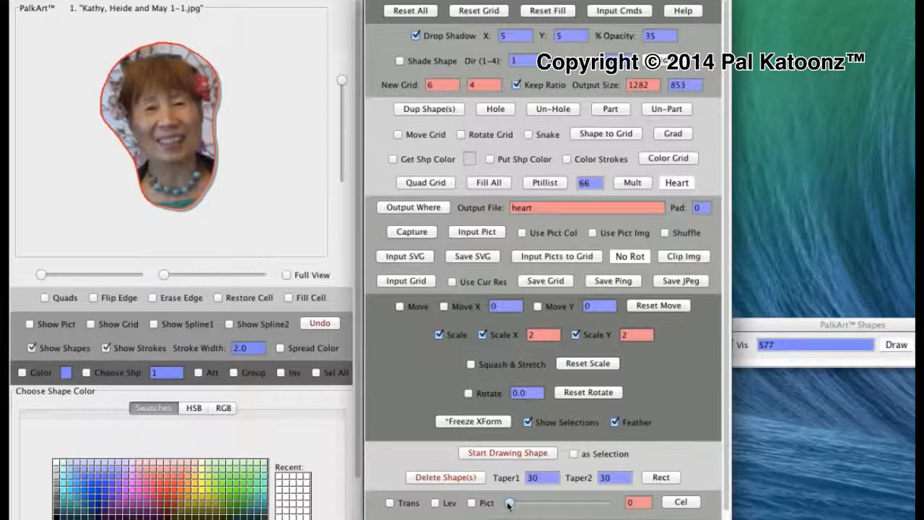
pyautogui.moveTo(509, 504); pyautogui.dragTo(528, 507)
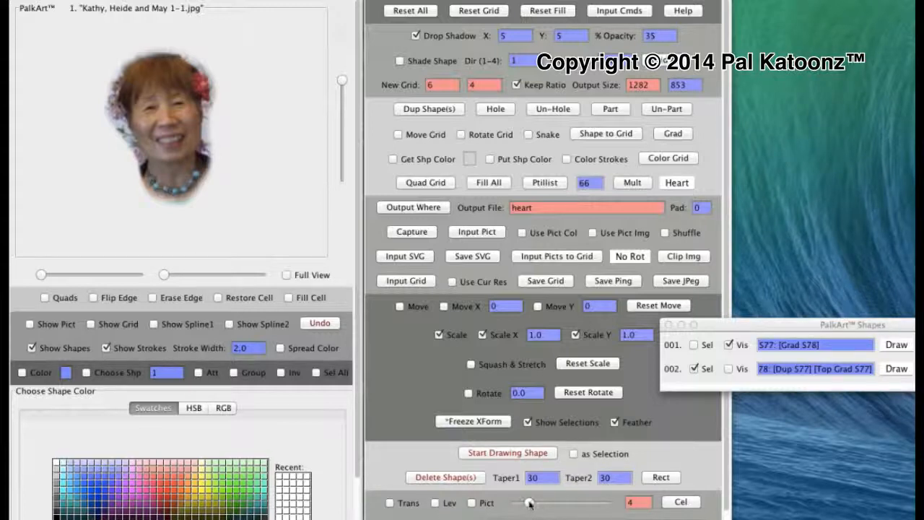
pyautogui.click(530, 503)
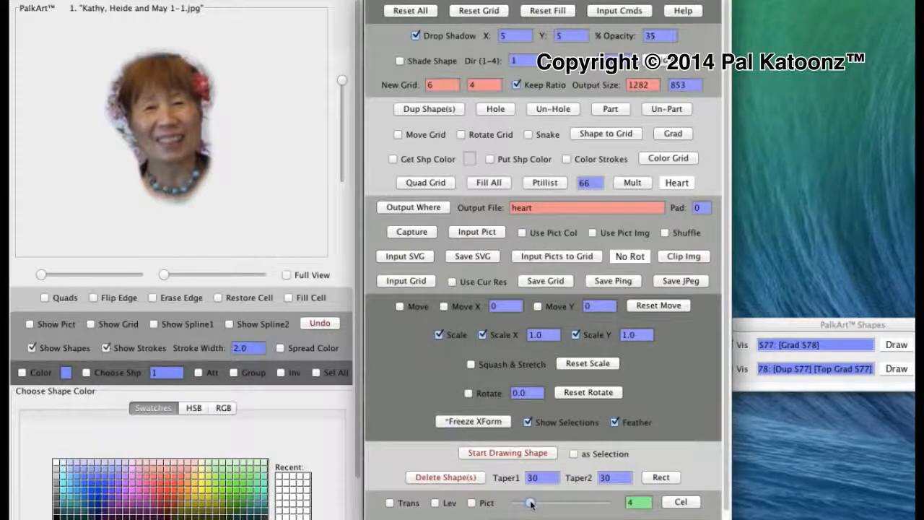
pyautogui.moveTo(532, 503); pyautogui.dragTo(560, 503)
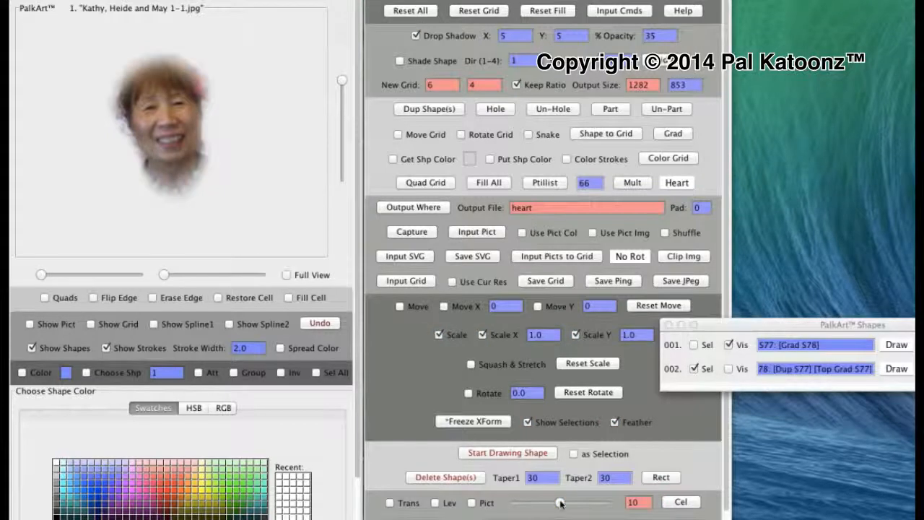
pyautogui.moveTo(561, 503); pyautogui.dragTo(587, 504)
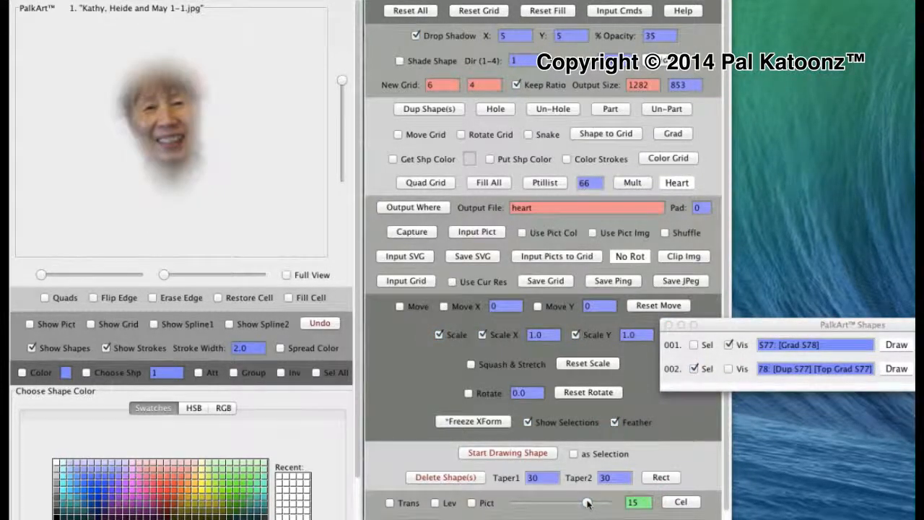
pyautogui.moveTo(587, 503); pyautogui.dragTo(615, 505)
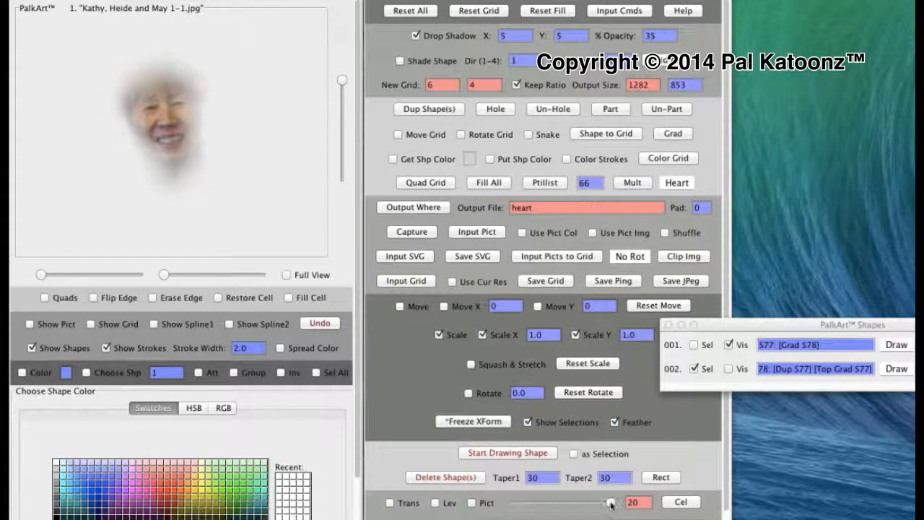
pyautogui.moveTo(611, 504); pyautogui.dragTo(526, 509)
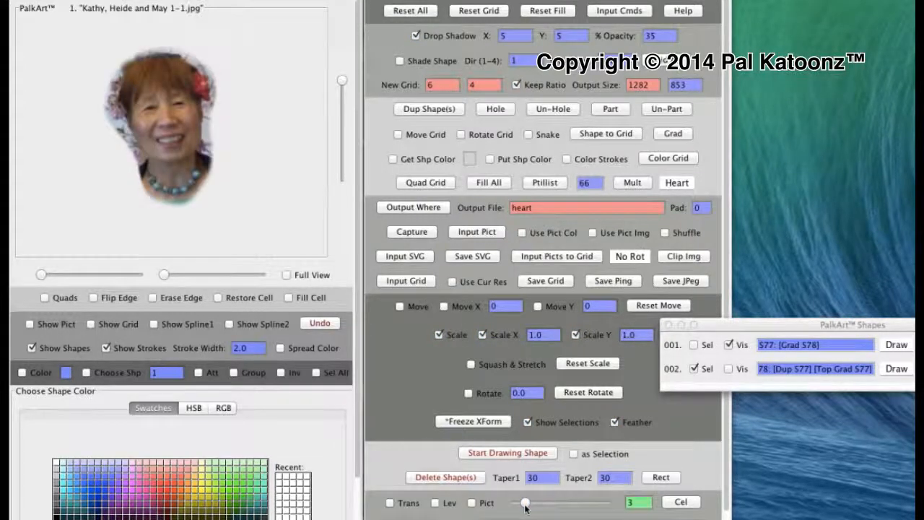
pyautogui.moveTo(525, 509); pyautogui.dragTo(541, 507)
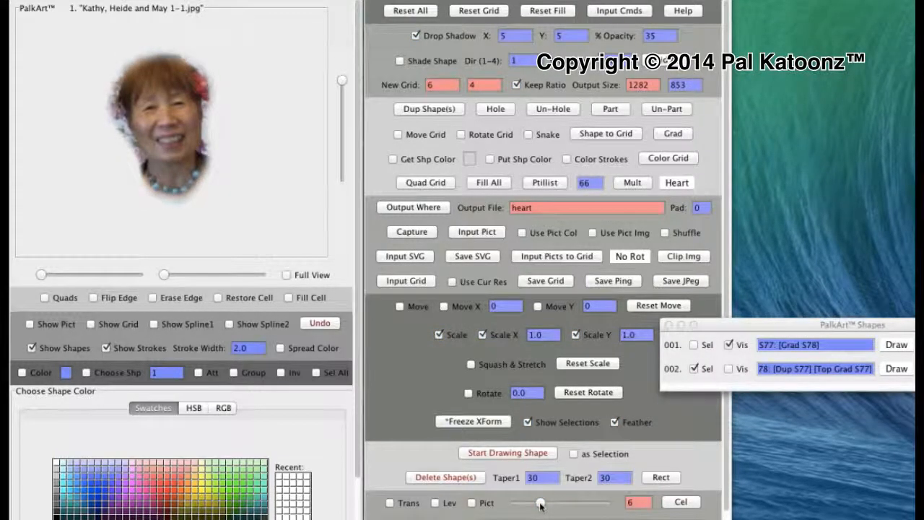
pyautogui.moveTo(540, 506); pyautogui.dragTo(551, 505)
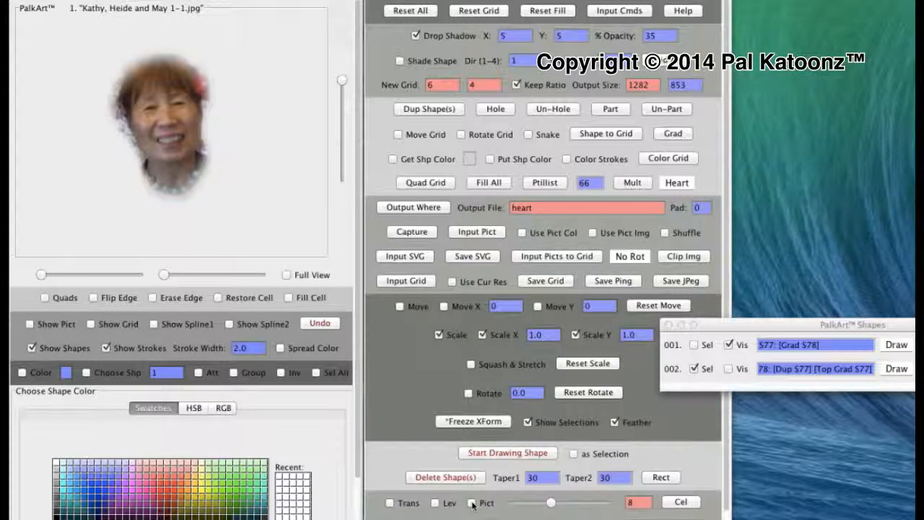
# Show the background photo again and switch it to picture 2, "Boat in Lake.jpg", behind the feathered head
pyautogui.click(29, 324)
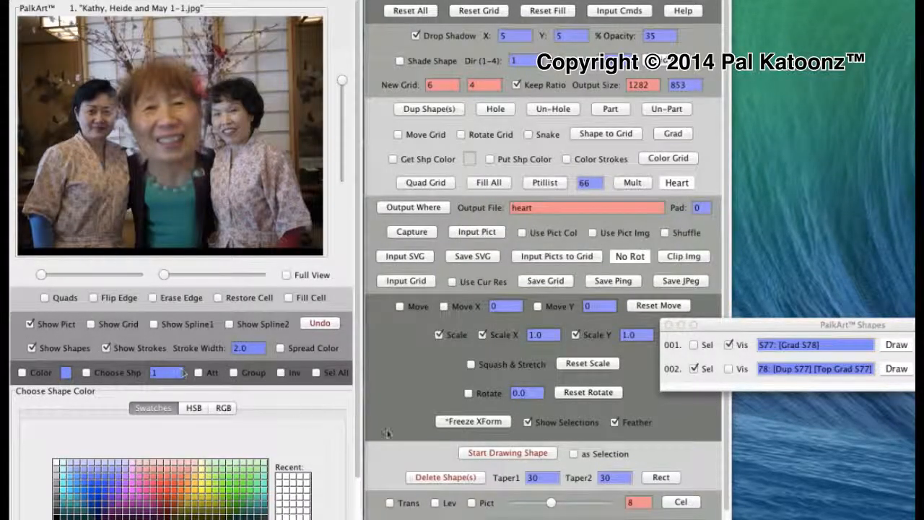
pyautogui.click(473, 503)
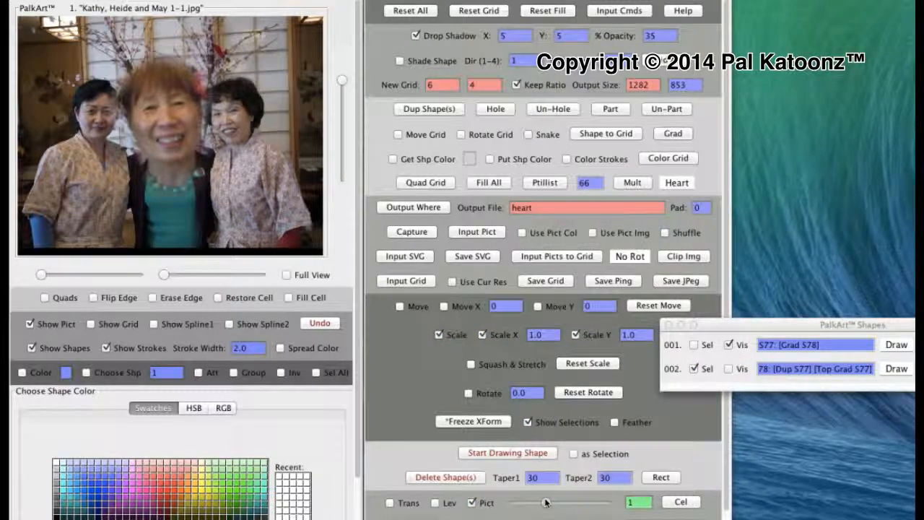
pyautogui.moveTo(546, 502); pyautogui.dragTo(565, 502)
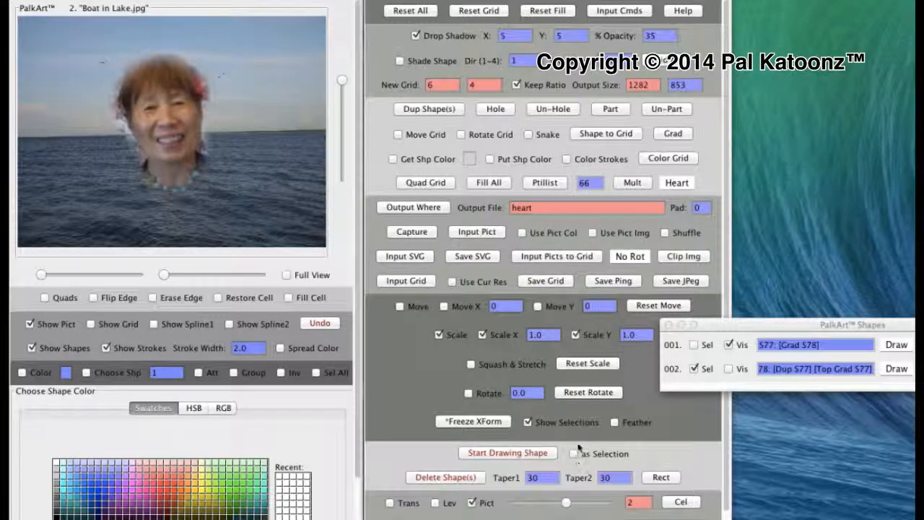
# Reduce the head cutout's feather to 0 and reset the fill to clear the shape from the boat picture
pyautogui.click(614, 421)
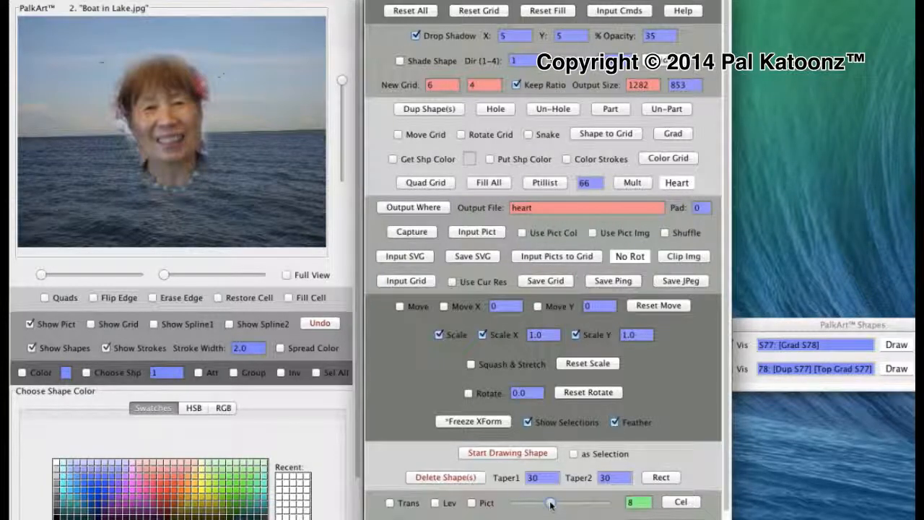
pyautogui.moveTo(550, 504); pyautogui.dragTo(509, 509)
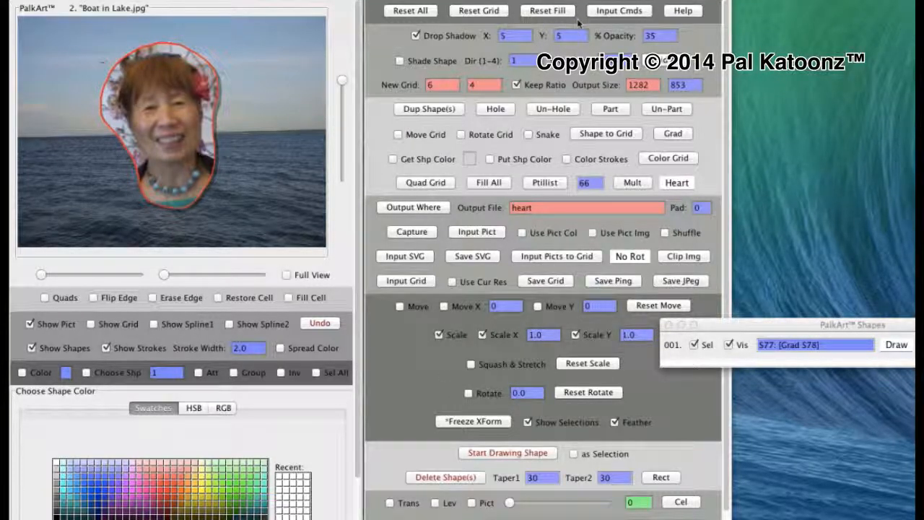
pyautogui.click(539, 11)
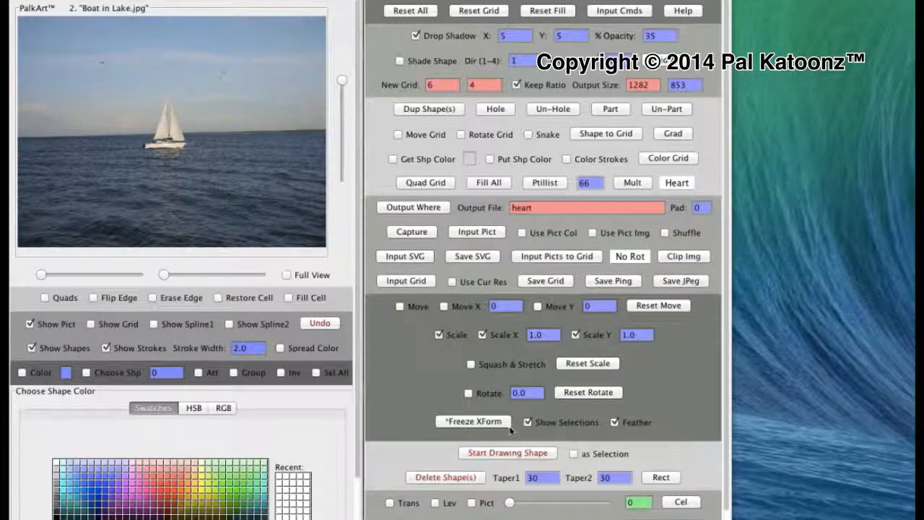
# Set the feather level to 5 and display picture 3, the grid of portraits
pyautogui.moveTo(508, 504); pyautogui.dragTo(534, 504)
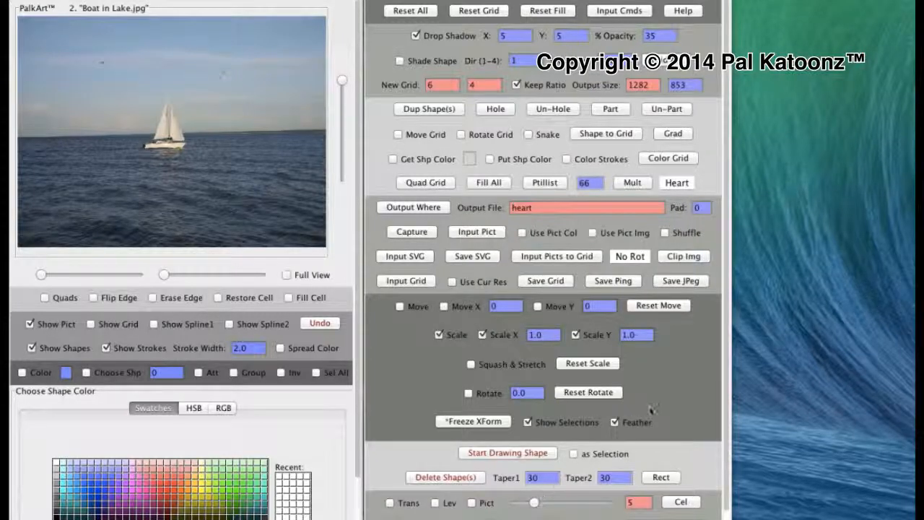
pyautogui.click(471, 503)
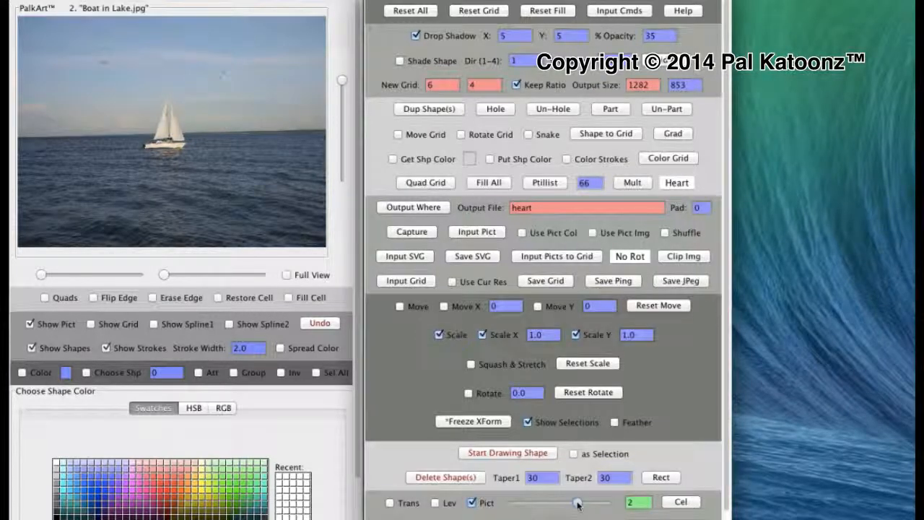
pyautogui.moveTo(577, 503); pyautogui.dragTo(594, 503)
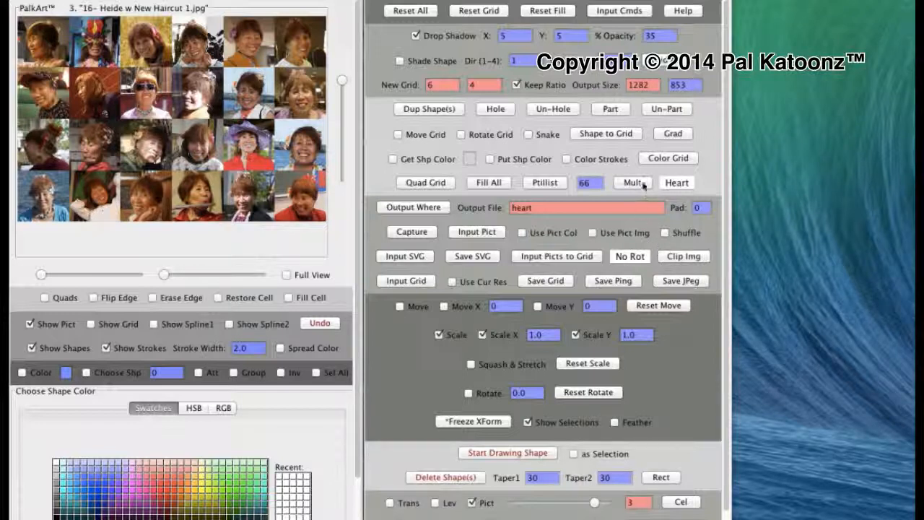
# Place a Heart shape over every cell of the 6 by 4 portrait grid and fill all the hearts with the picture image
pyautogui.click(668, 184)
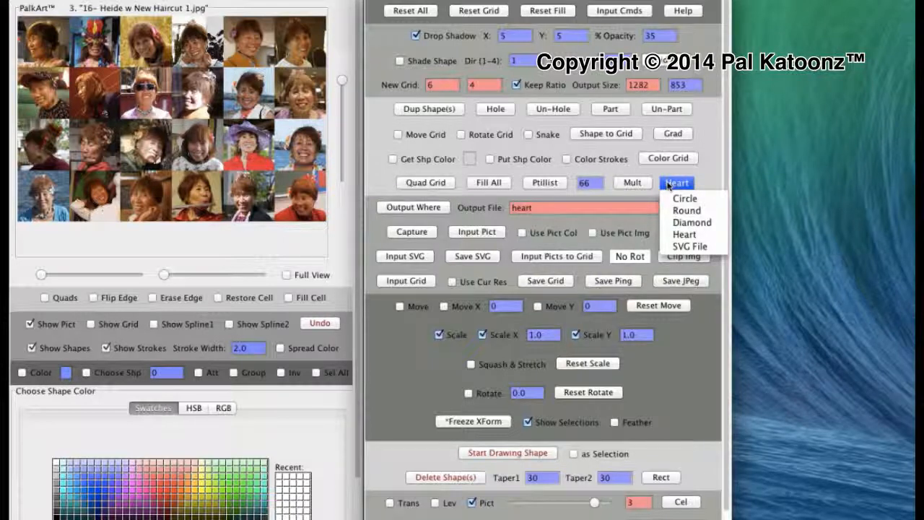
pyautogui.click(679, 235)
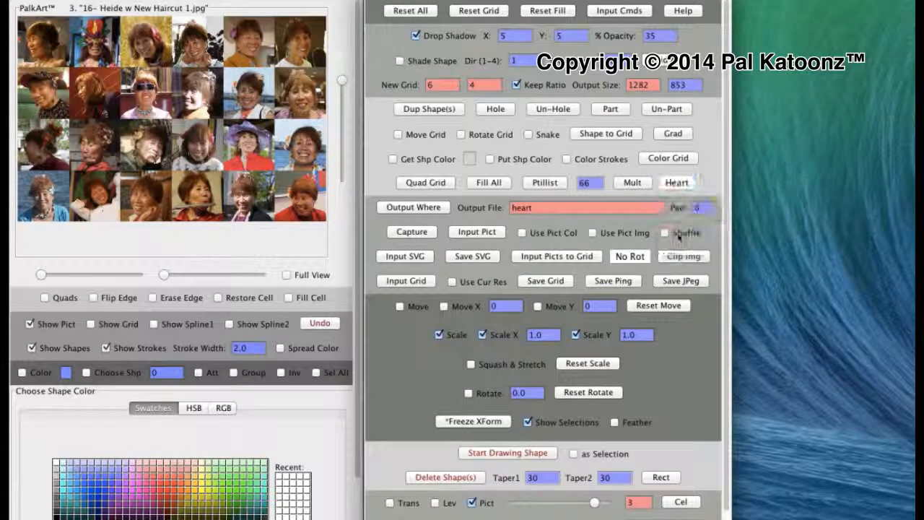
pyautogui.click(641, 183)
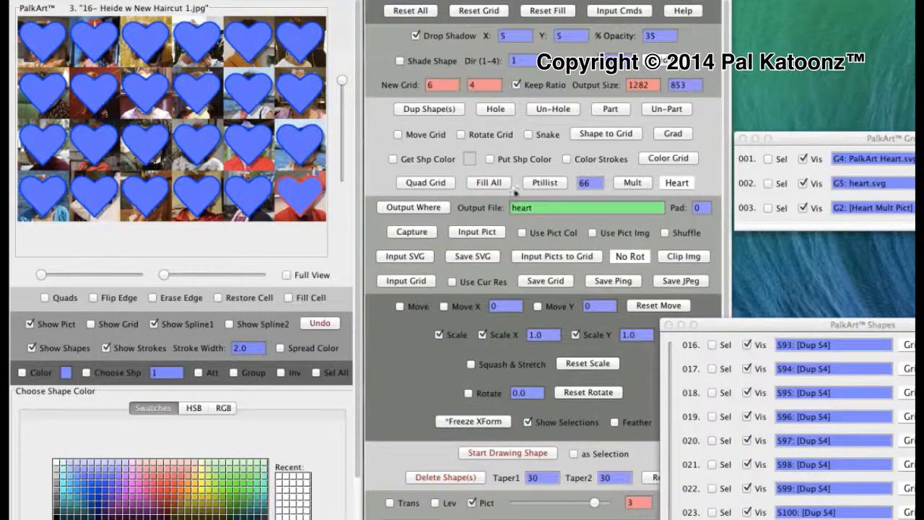
pyautogui.click(316, 373)
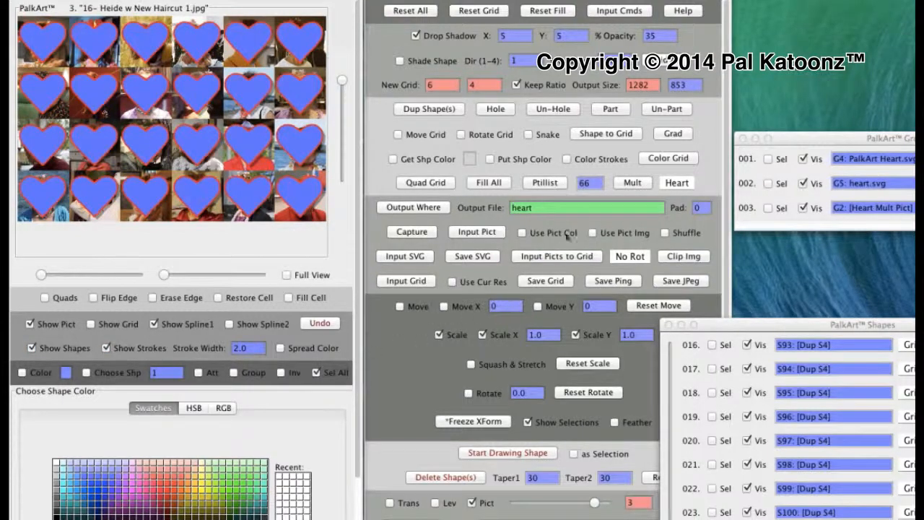
pyautogui.click(592, 233)
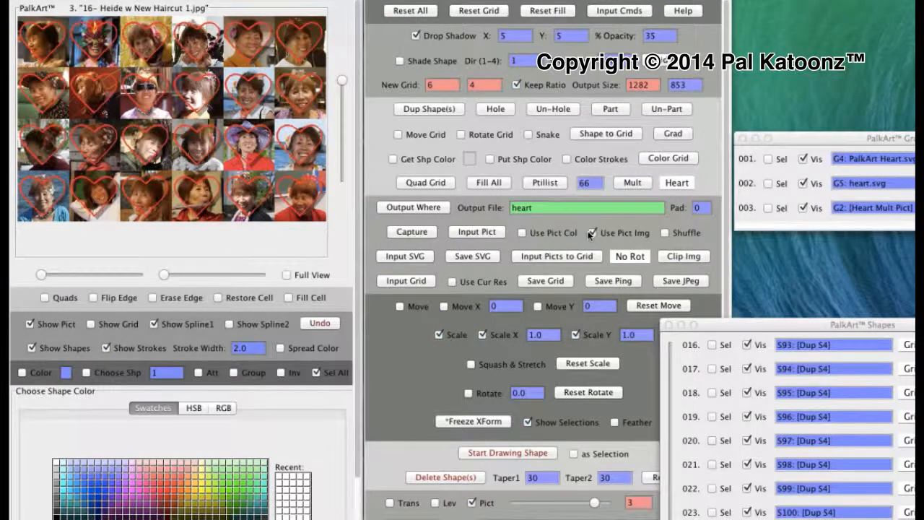
# Hide the portrait grid picture and feather all the picture-filled hearts at level 4
pyautogui.click(30, 325)
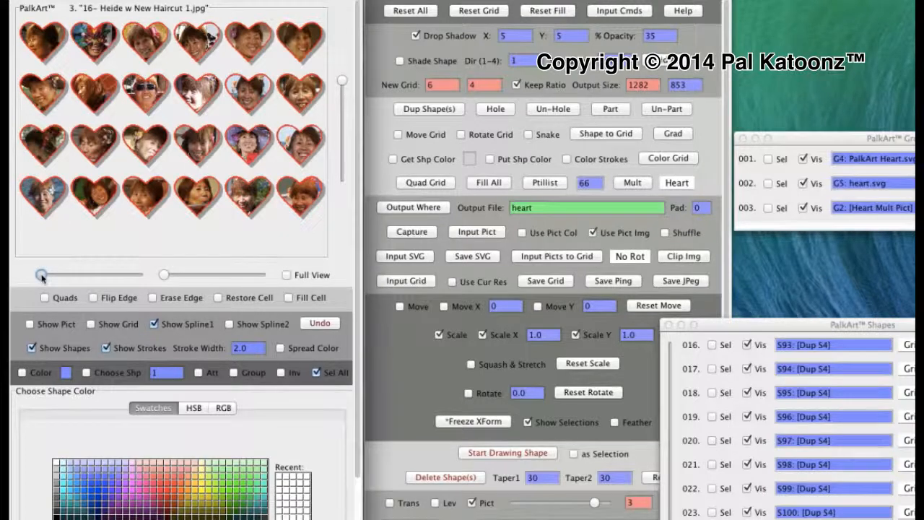
pyautogui.moveTo(41, 276); pyautogui.dragTo(75, 276)
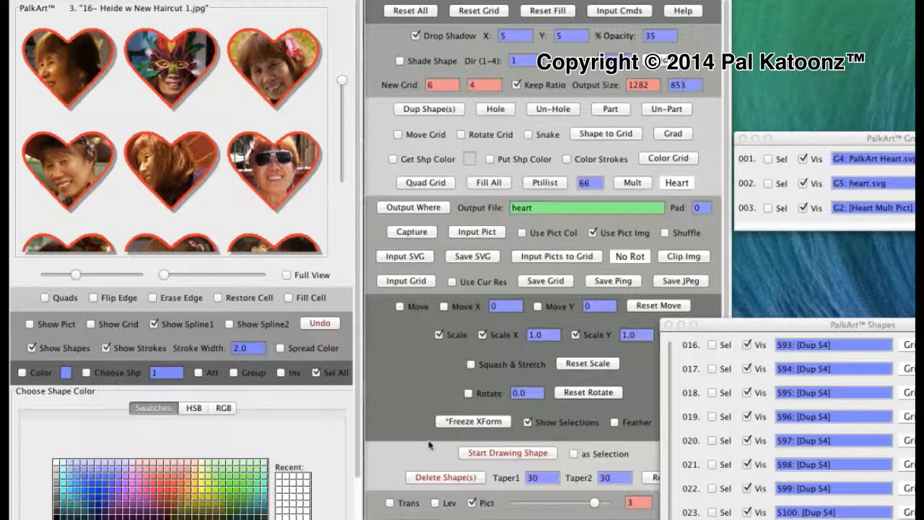
pyautogui.click(647, 386)
pyautogui.click(616, 422)
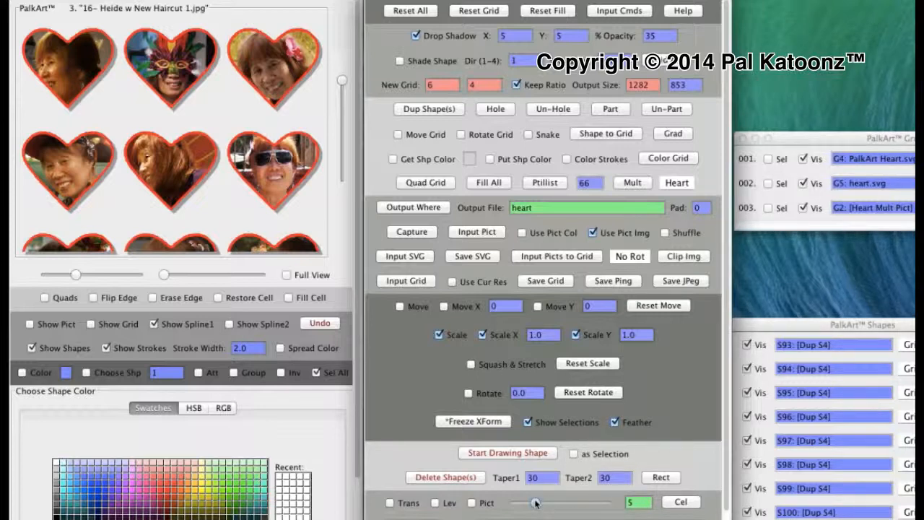
pyautogui.moveTo(535, 503); pyautogui.dragTo(531, 504)
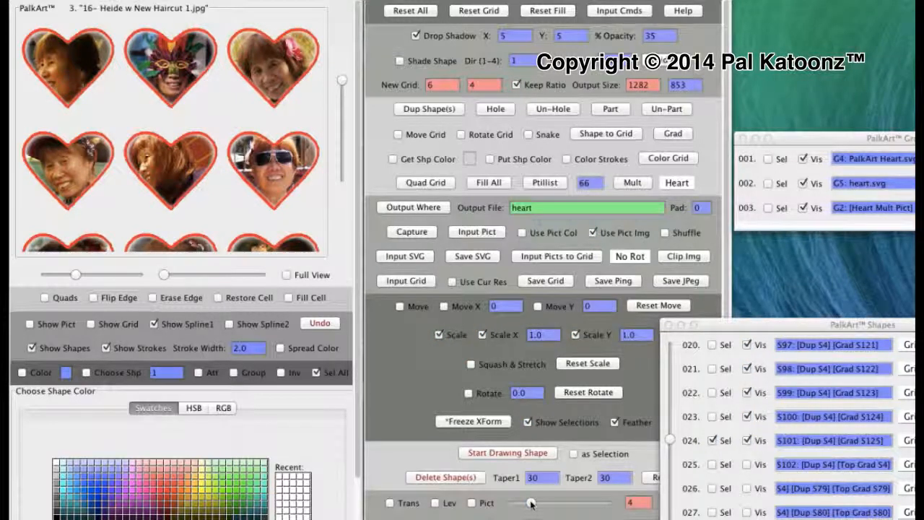
# Hide the hearts' outline strokes and raise their feather level to 10 and on to 20
pyautogui.click(107, 348)
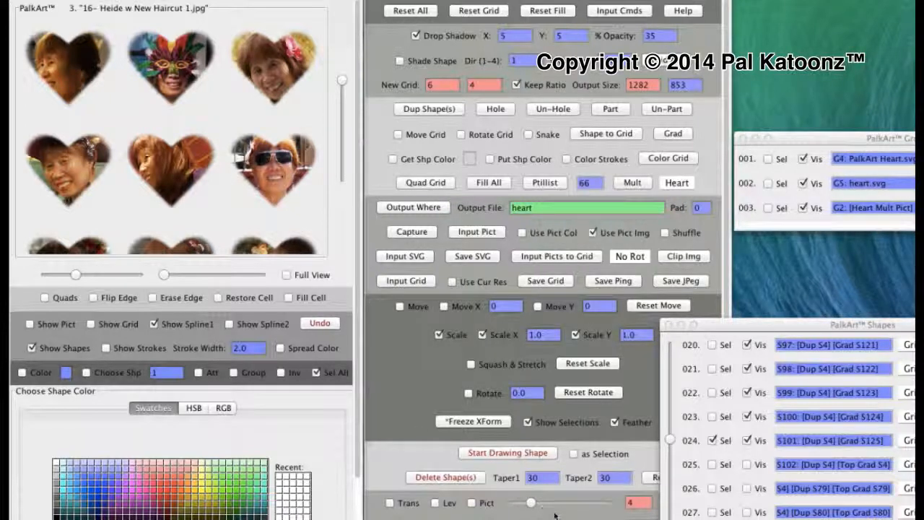
pyautogui.click(532, 503)
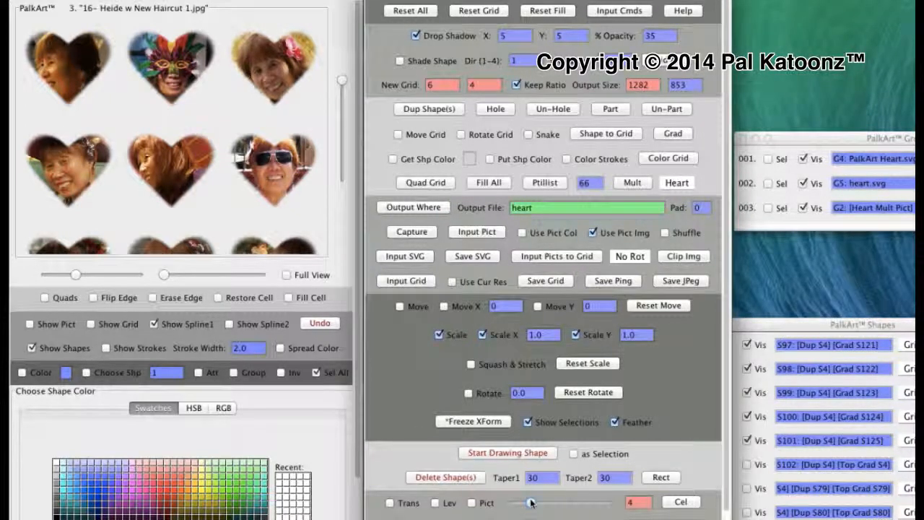
pyautogui.moveTo(532, 503); pyautogui.dragTo(560, 503)
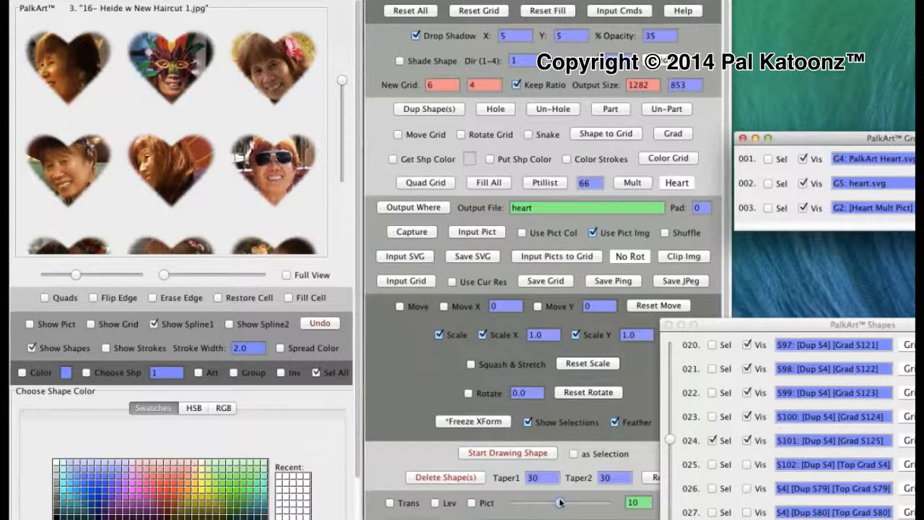
pyautogui.moveTo(560, 503); pyautogui.dragTo(610, 507)
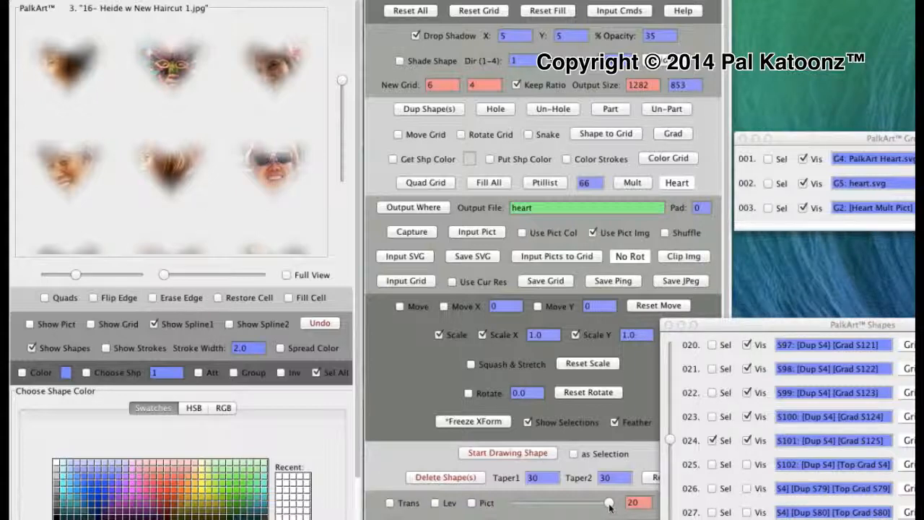
# Show the background picture again and switch it to picture 2, "Boat in Lake.jpg", behind the feathered hearts
pyautogui.click(471, 503)
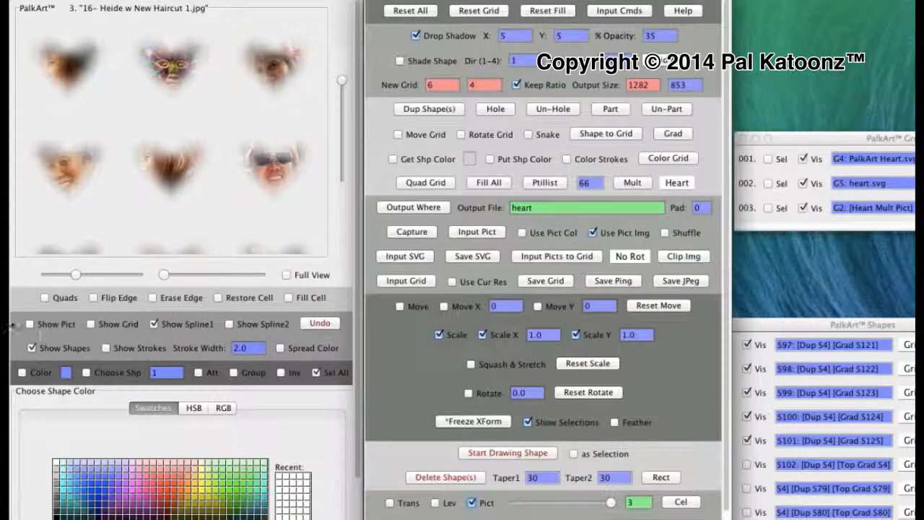
pyautogui.click(30, 324)
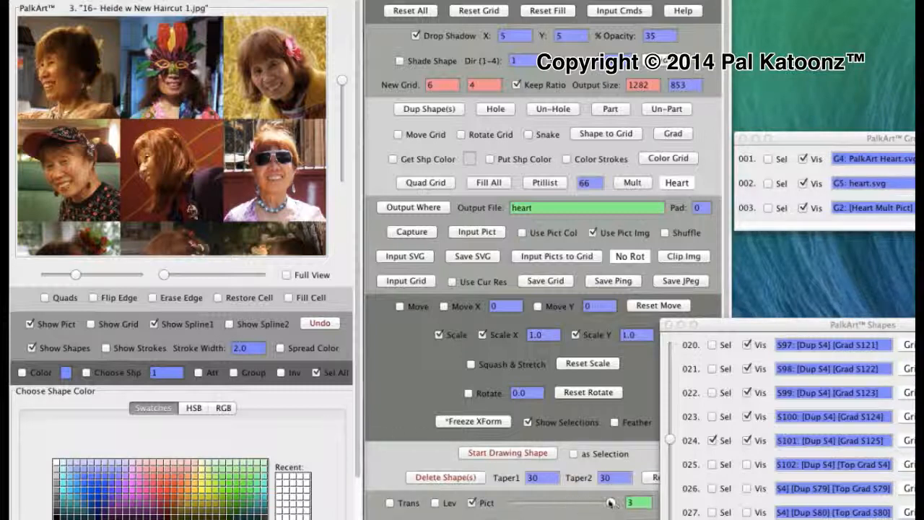
pyautogui.moveTo(611, 502); pyautogui.dragTo(576, 502)
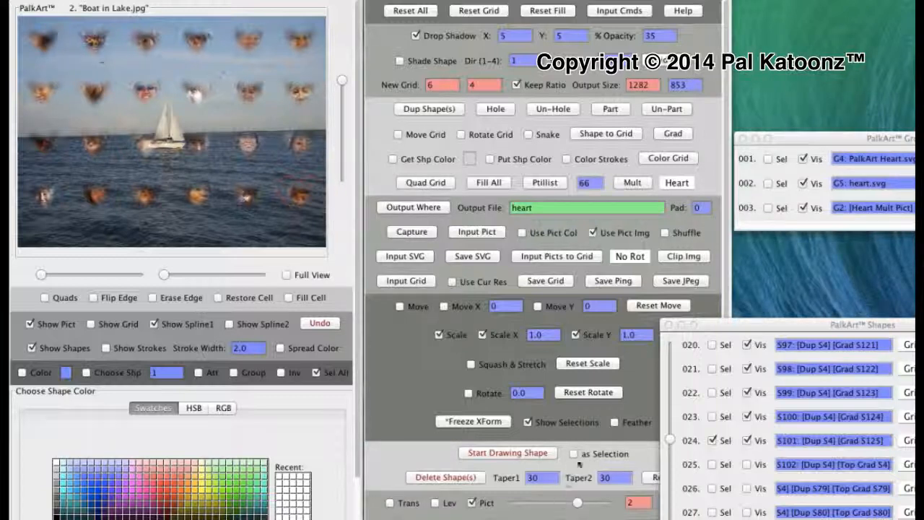
# Reduce the feather level of the hearts over the boat picture to 8 and then down to 4
pyautogui.click(614, 422)
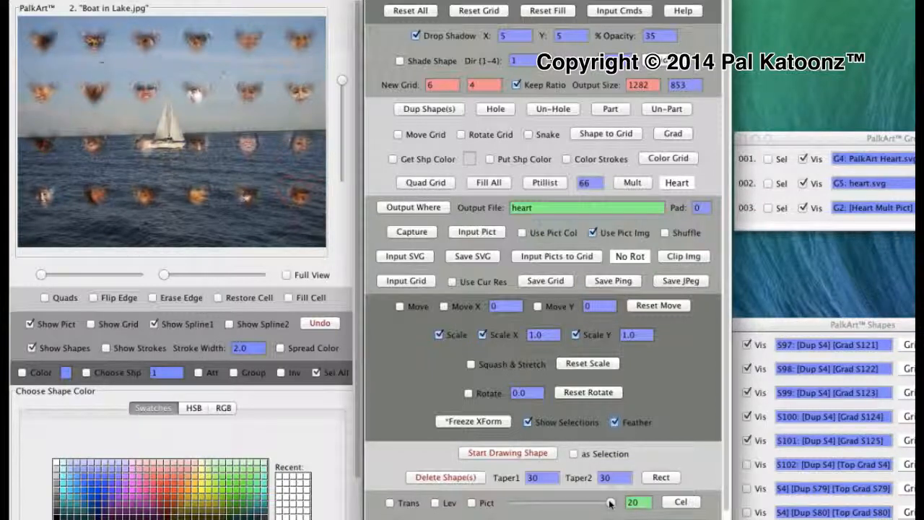
pyautogui.moveTo(609, 502); pyautogui.dragTo(549, 503)
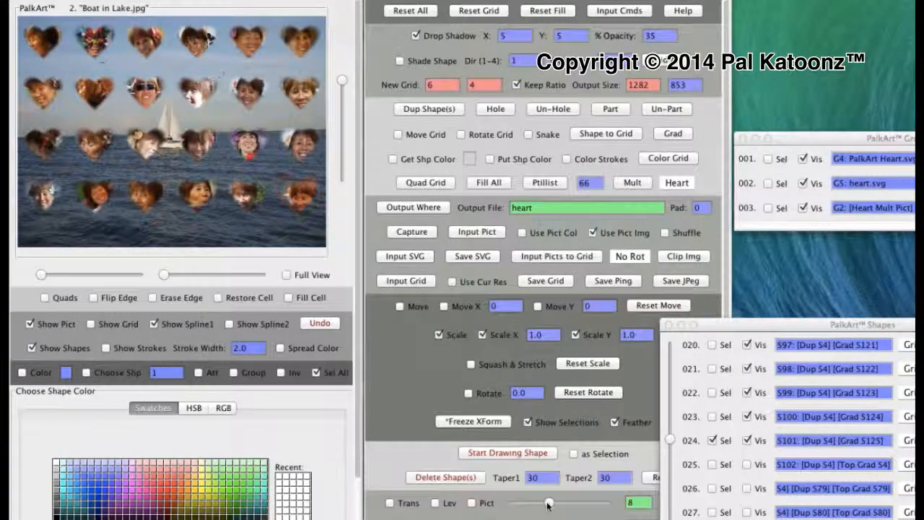
pyautogui.moveTo(547, 503); pyautogui.dragTo(526, 507)
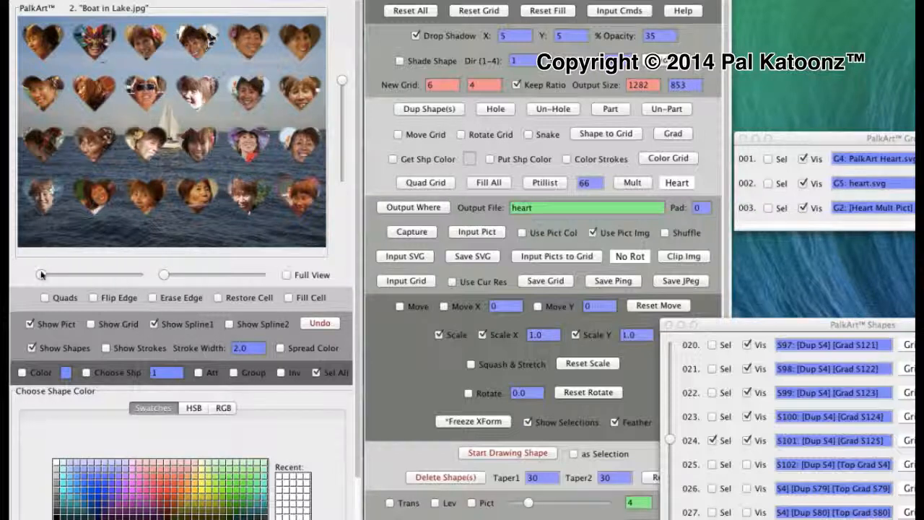
pyautogui.moveTo(41, 275); pyautogui.dragTo(88, 275)
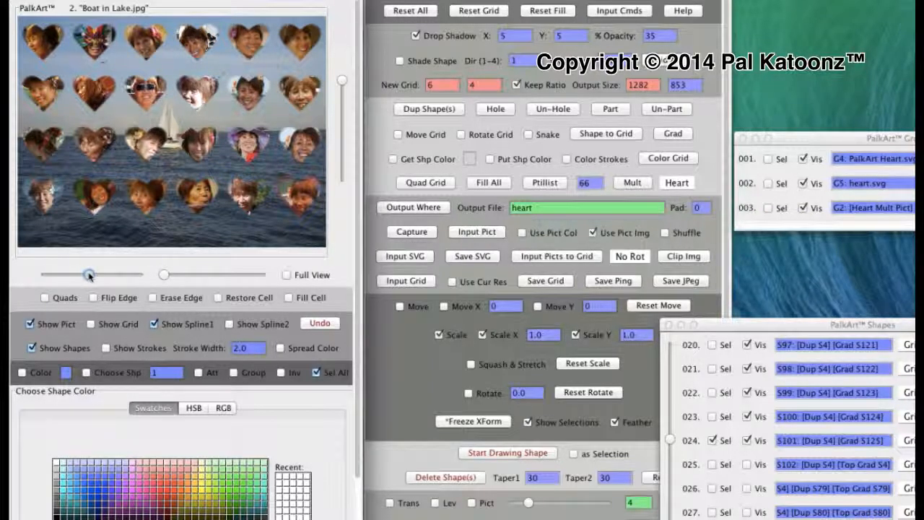